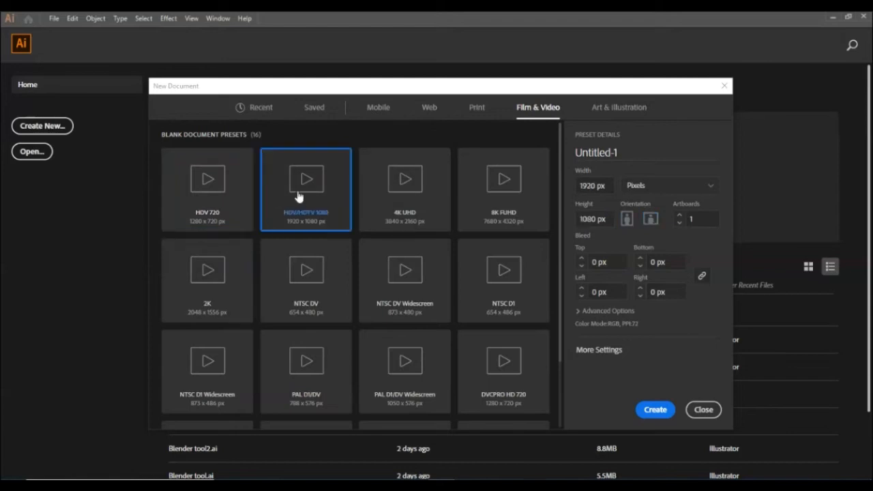
Create a 1920 x 1080 px document and add a letter D, enlarged and stretched wide near the artboard's centre
left_click(649, 410)
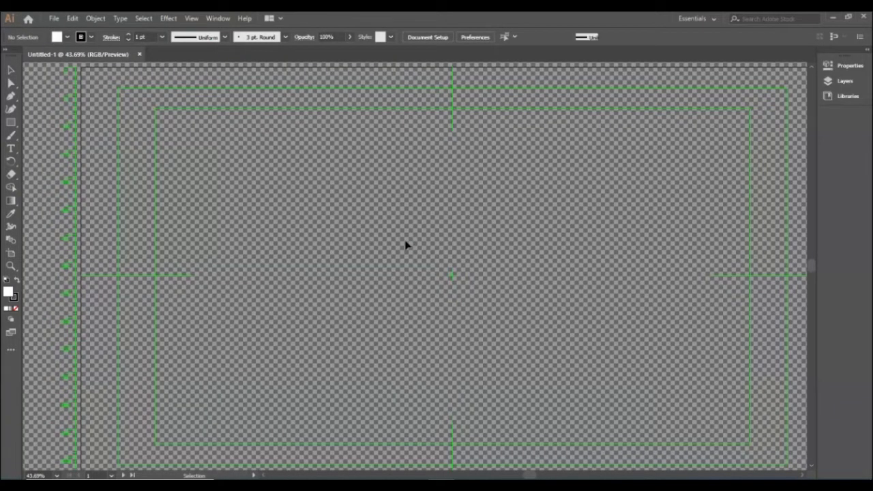
key("t")
left_click(399, 233)
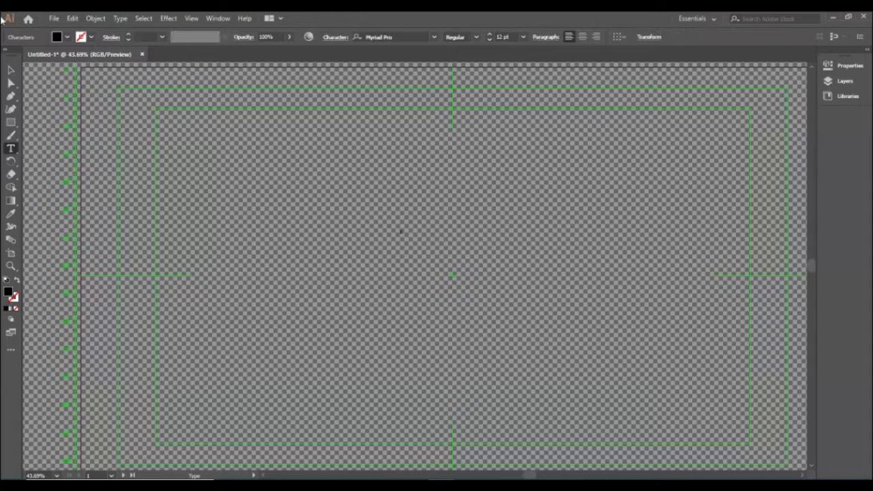
key("Escape")
left_click_drag(408, 235, 386, 249)
left_click_drag(403, 279, 485, 343)
left_click_drag(465, 293, 460, 265)
left_click_drag(479, 315, 476, 320)
left_click(255, 175)
Draw a shallow Pen tool curve from the top of the D's stem, extending outward to the left of the letter
scroll(404, 205, "up", 1)
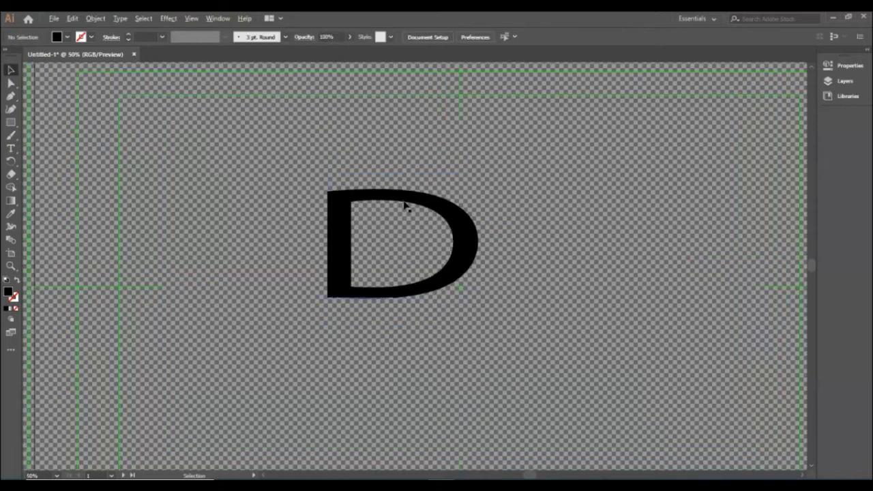
left_click(11, 96)
scroll(326, 199, "up", 3)
scroll(429, 173, "up", 2)
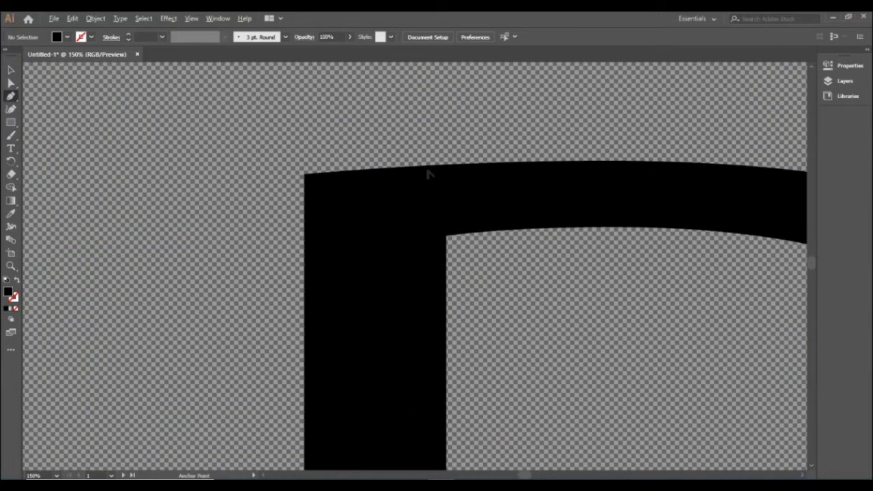
scroll(414, 177, "down", 2)
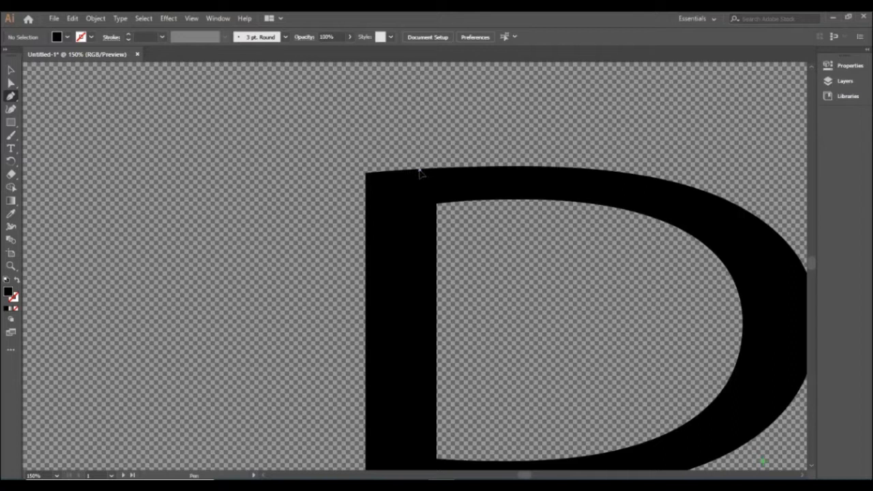
left_click(419, 170)
left_click_drag(259, 194, 199, 217)
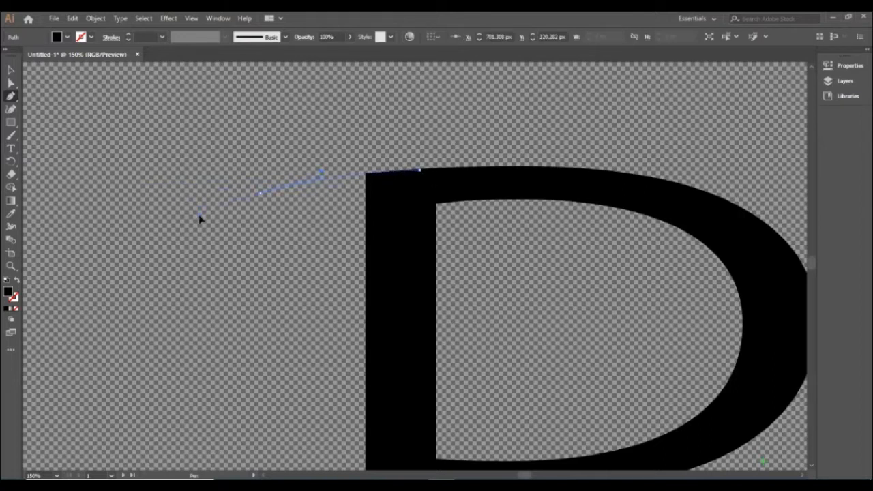
Try to cut the new curve at its left end anchor with the Scissors tool
key("c")
left_click(261, 193)
left_click(539, 266)
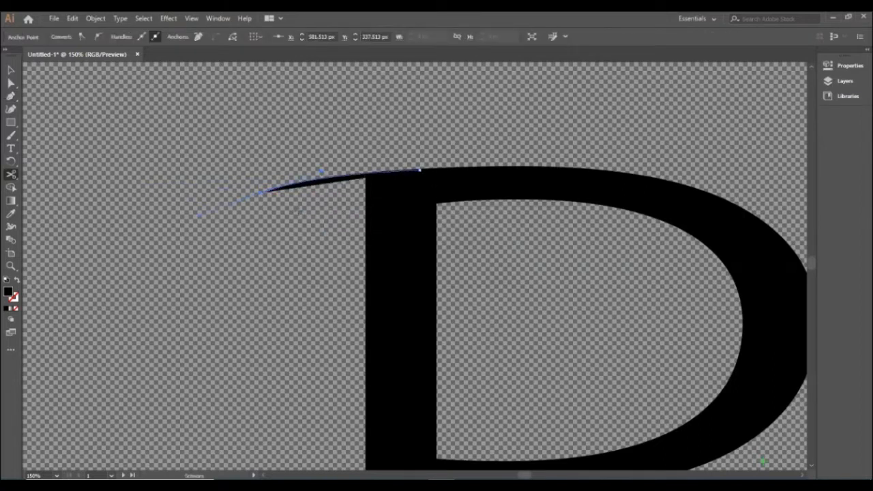
left_click(261, 195, "alt")
left_click(366, 265)
left_click(524, 266)
key("ctrl+0")
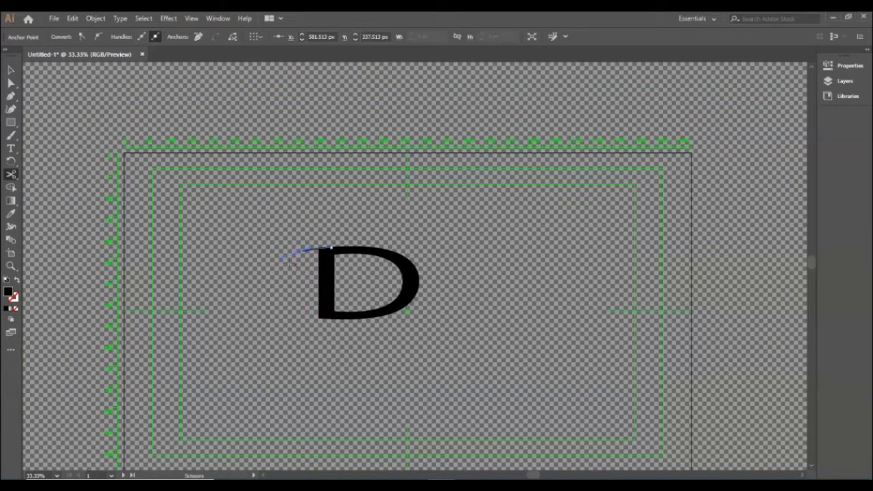
Extend the curve from its left end down beside the D's stem and sweep it rightward beneath the letter
left_click(11, 96)
scroll(302, 255, "up", 6)
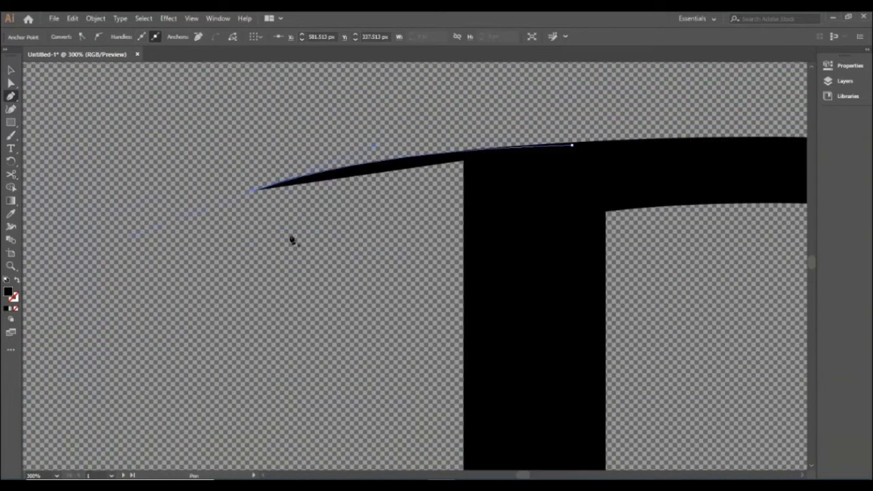
left_click_drag(252, 193, 300, 324)
scroll(287, 255, "down", 4)
scroll(293, 308, "up", 2)
scroll(294, 312, "up", 2)
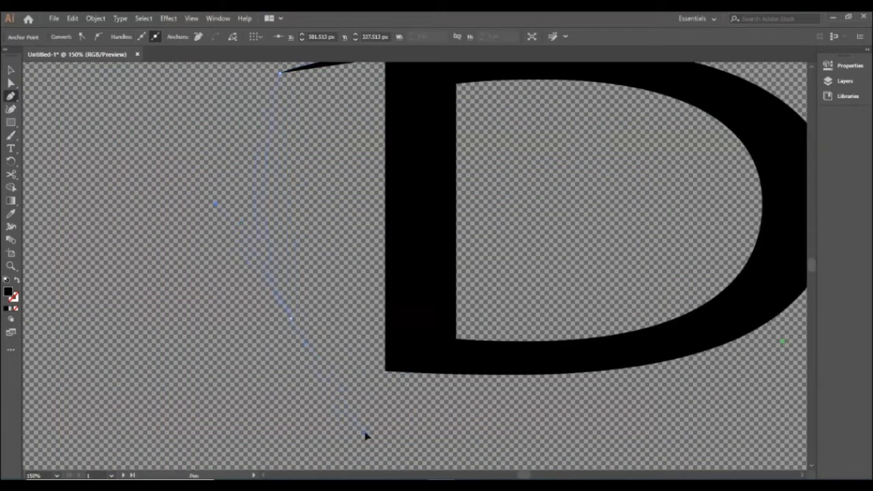
left_click_drag(280, 368, 300, 390)
left_click_drag(312, 467, 298, 459)
left_click(280, 359)
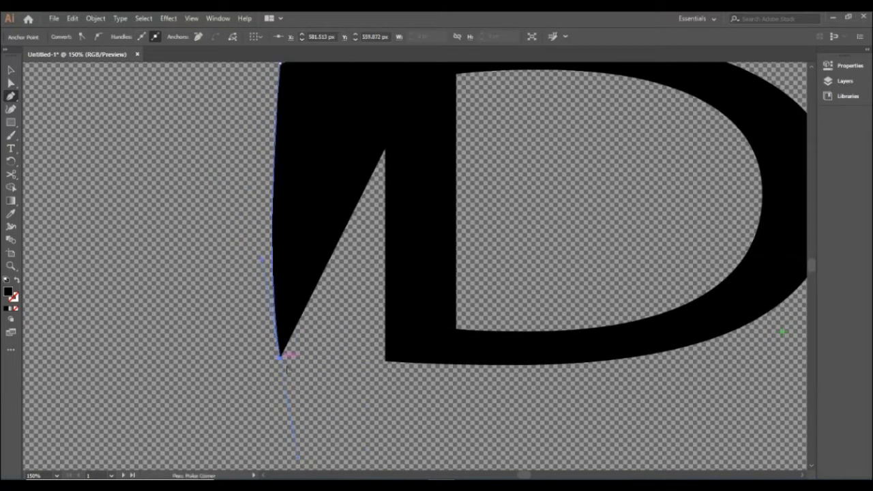
scroll(349, 364, "down", 3)
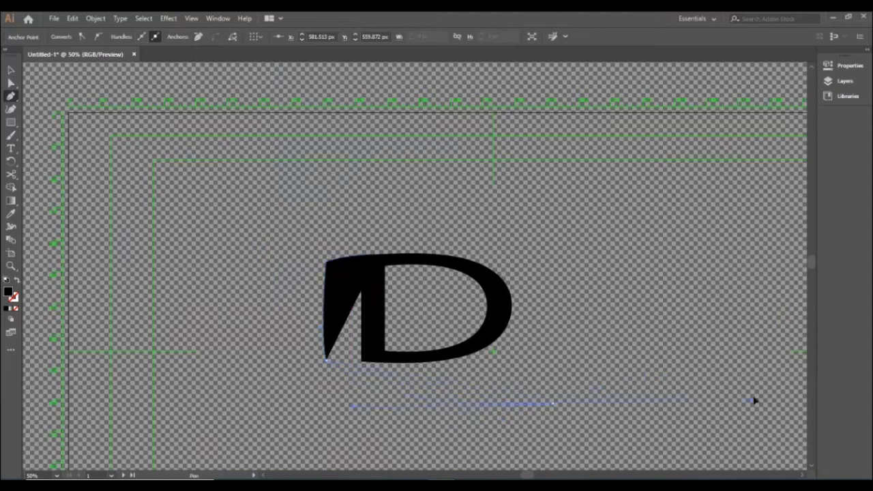
left_click(552, 403)
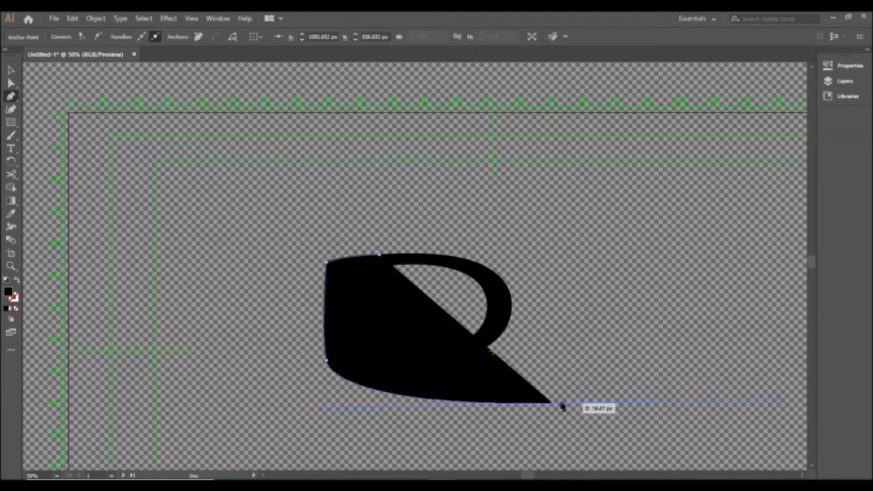
Give the drawn path no fill and a black 10 pt stroke
key("v")
left_click(404, 302)
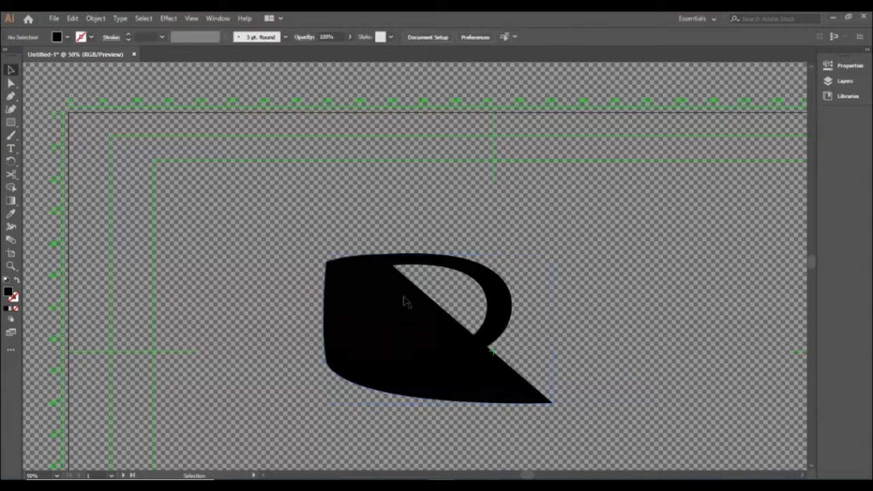
left_click(67, 38)
left_click(8, 56)
left_click(92, 37)
left_click(92, 37)
left_click(30, 55)
left_click(161, 37)
left_click(178, 192)
left_click(571, 234)
left_click(327, 294)
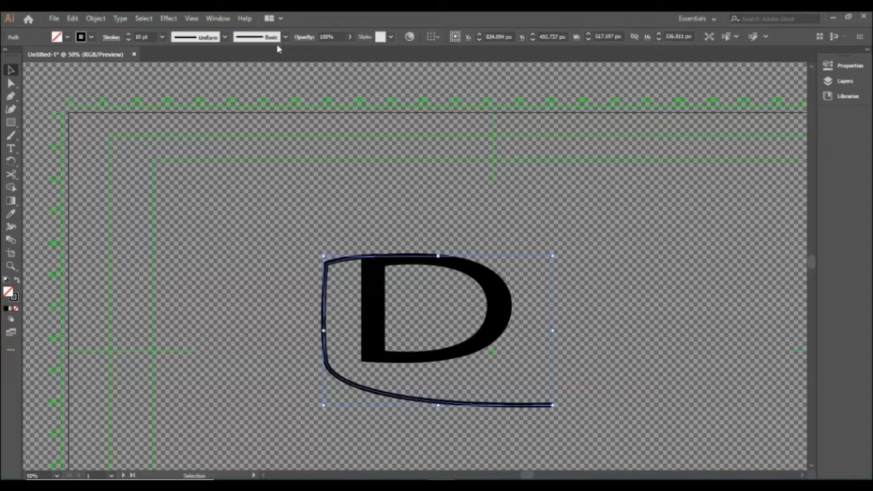
Apply a tapered width profile, thinning toward the lower right end, to the path and set its stroke to 24 pt
left_click(224, 36)
left_click(201, 123)
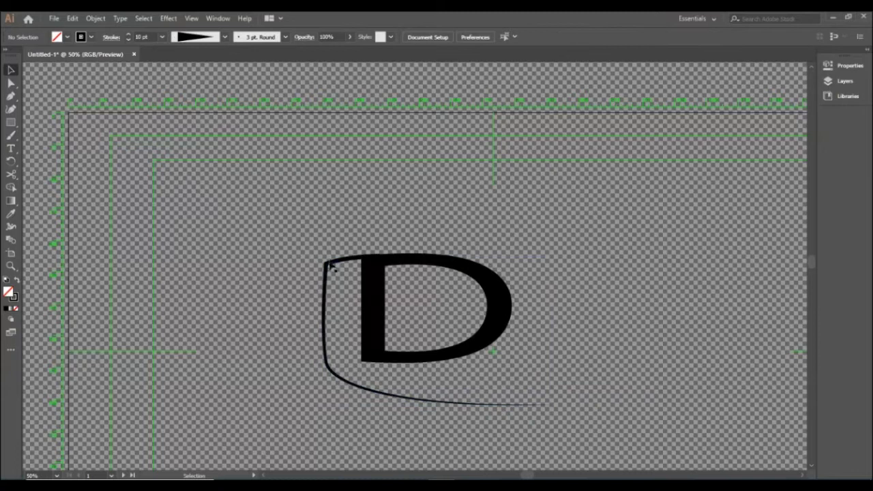
left_click(161, 37)
left_click(182, 235)
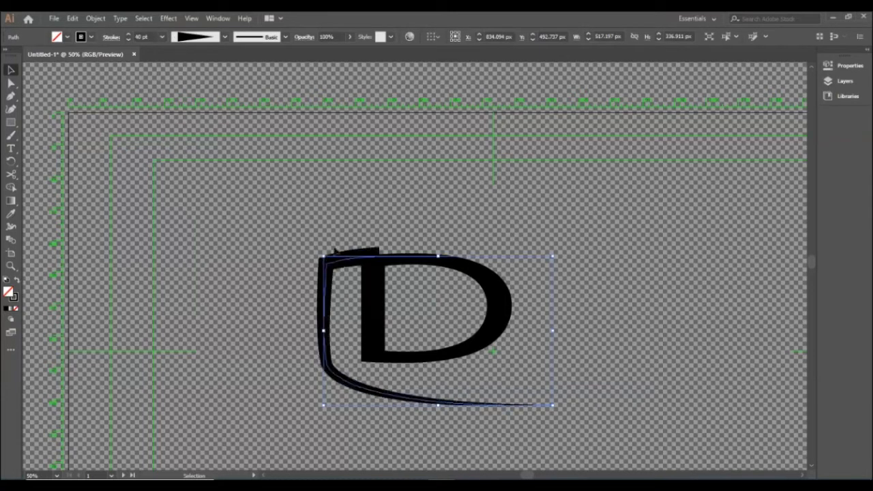
left_click(162, 37)
left_click(189, 257)
scroll(146, 36, "up", 6)
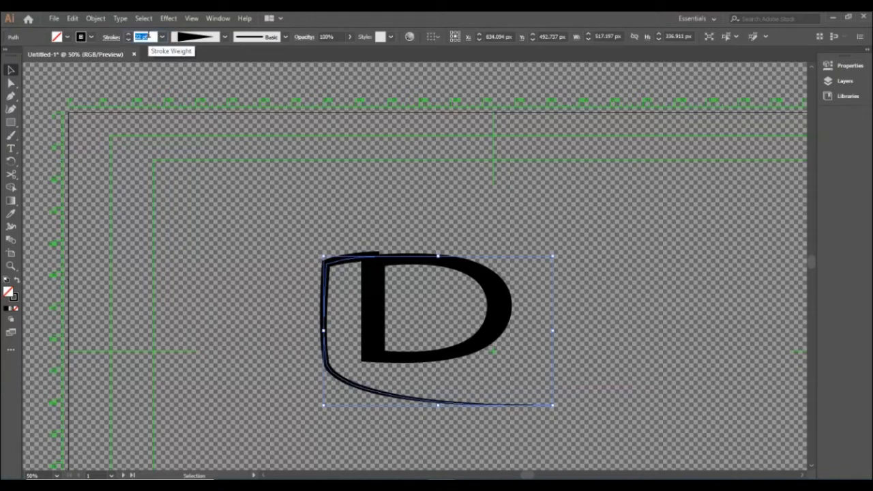
scroll(146, 36, "down", 2)
left_click(401, 239)
Move the tapered path right, closer to the D's stem, and rotate it slightly clockwise
left_click(342, 264)
key("Down")
key("Down")
key("Down")
key("Down")
key("Down")
key("Down")
key("Right")
key("Right")
key("Right")
key("Right")
key("Right")
key("Right")
key("Right")
key("Right")
key("Right")
key("Right")
key("Right")
key("Right")
key("Right")
key("Right")
key("Right")
key("Right")
key("Right")
key("Right")
key("Right")
key("Right")
key("Right")
key("Right")
key("Right")
key("Right")
key("Right")
key("Right")
key("Right")
key("Right")
key("Right")
key("Right")
key("Right")
key("Right")
key("Right")
key("Right")
key("Right")
key("Right")
key("Right")
key("Right")
key("Right")
key("Right")
key("Right")
key("Right")
key("Right")
key("Right")
key("Right")
key("Right")
key("Right")
key("Right")
key("Right")
key("Right")
key("Up")
key("Up")
key("Up")
key("Up")
key("Up")
key("Up")
key("Up")
left_click_drag(584, 250, 588, 258)
left_click(400, 199)
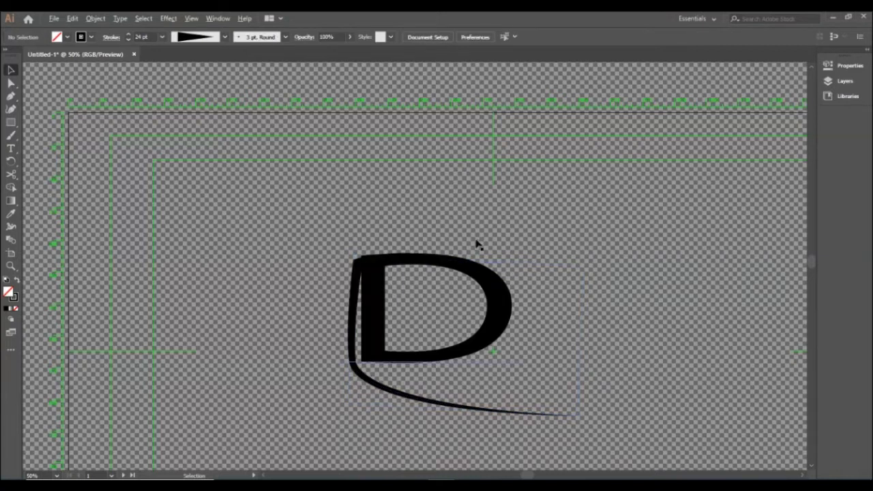
Rotate the tapered path a little further clockwise so its top end blends into the D's upper edge
scroll(477, 244, "up", 2)
scroll(354, 275, "down", 2)
left_click(253, 222)
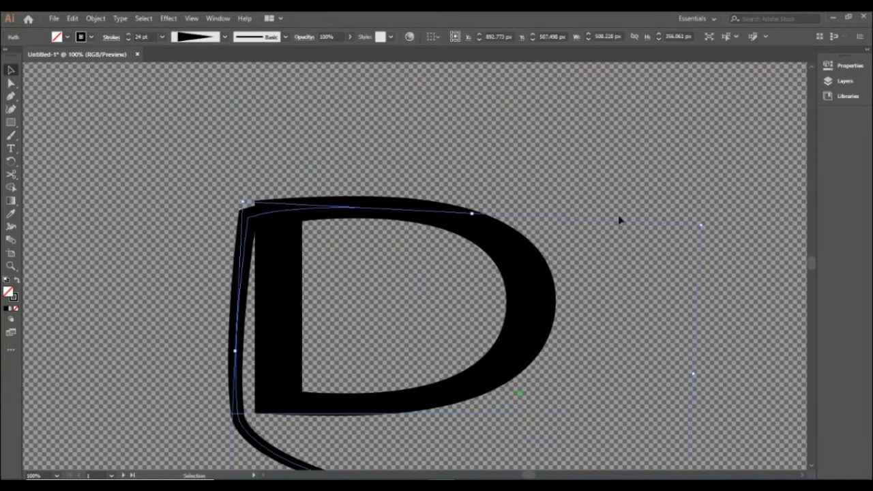
left_click_drag(709, 226, 742, 234)
key("Down")
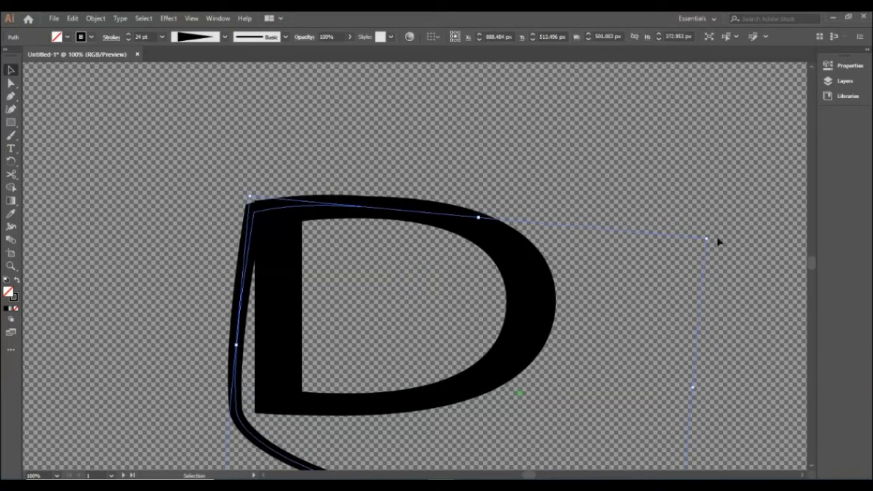
mouse_move(709, 234)
left_mouse_down()
mouse_move(740, 237)
mouse_move(706, 234)
left_mouse_up()
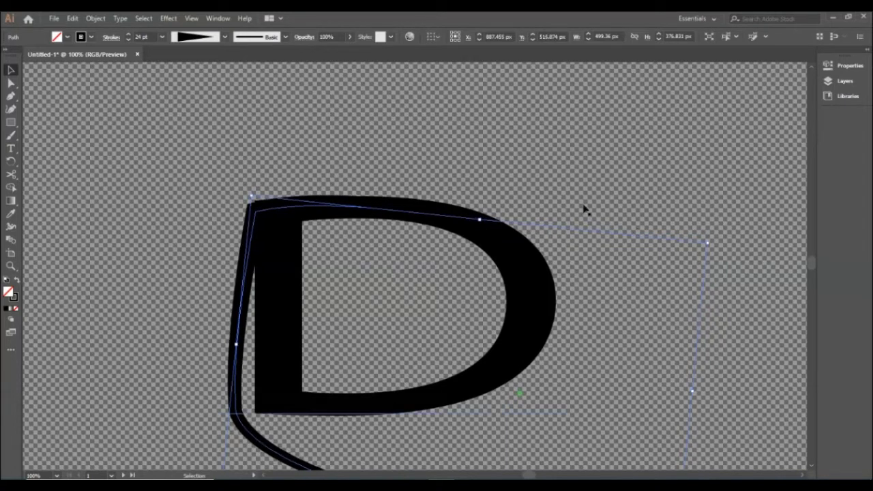
Rotate the tapered path back counterclockwise until nearly upright and shift it left, widening the gap to the D's stem
scroll(591, 253, "down", 1)
scroll(591, 253, "down", 1)
scroll(591, 253, "up", 1)
left_click_drag(715, 183, 700, 152)
left_click_drag(244, 181, 226, 160)
Nudge the tapered path down in small increments until its top end lines up with the D's upper edge
key("Down")
key("Down")
key("Down")
key("Down")
key("Down")
key("Down")
key("Down")
key("Down")
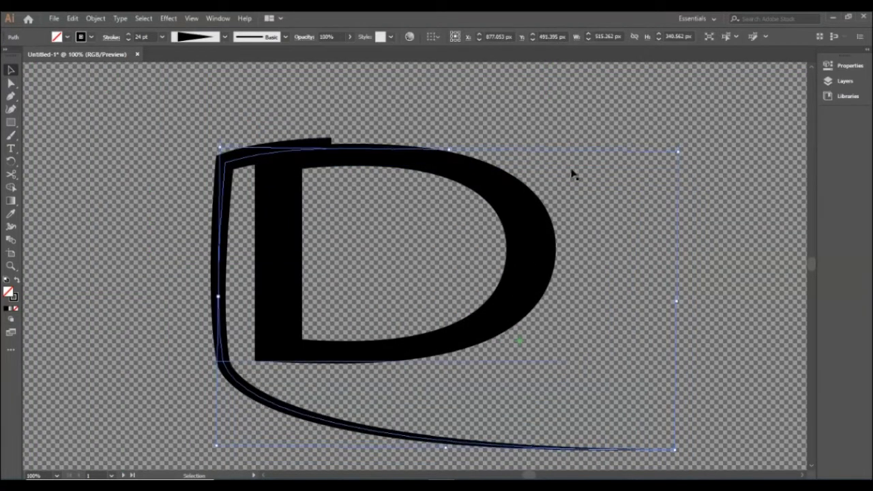
key("Down")
key("Down")
key("Down")
key("Down")
key("Down")
key("Down")
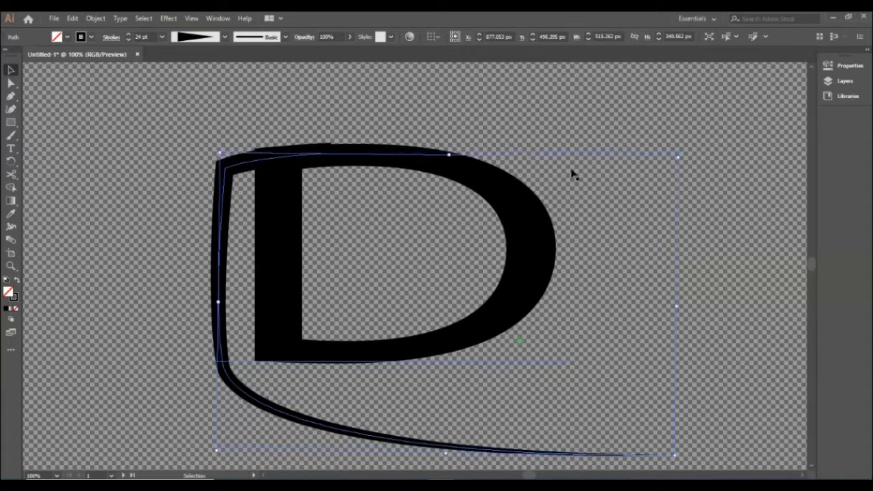
Rotate the tapered path slightly clockwise and nudge it down to smooth its join with the top of the D
left_click_drag(684, 154, 688, 163)
key("Down")
key("Down")
key("Down")
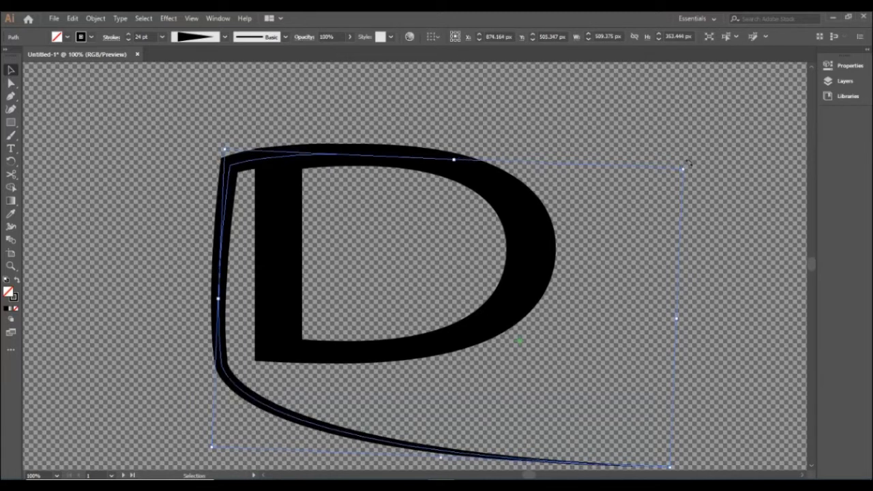
left_click_drag(688, 162, 691, 171)
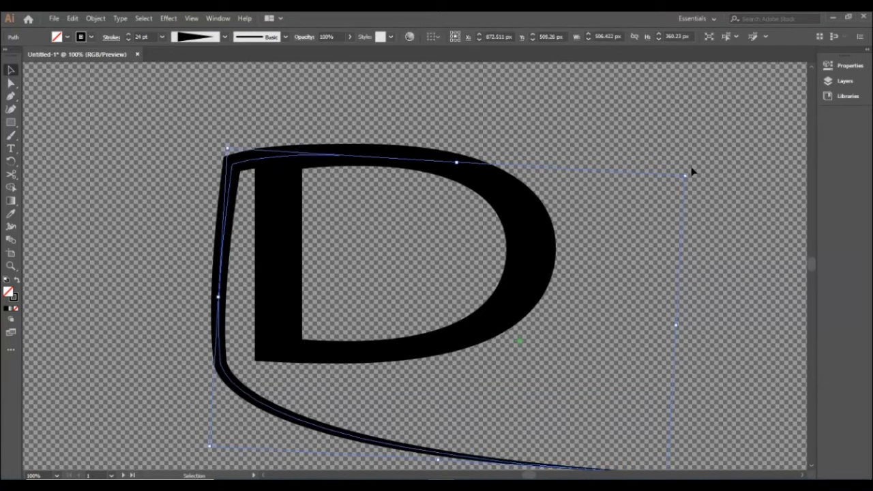
left_click(109, 142)
Examine the join between the tapered path and the D's upper edge, close up and in the whole design
scroll(301, 169, "up", 4)
scroll(194, 137, "down", 2)
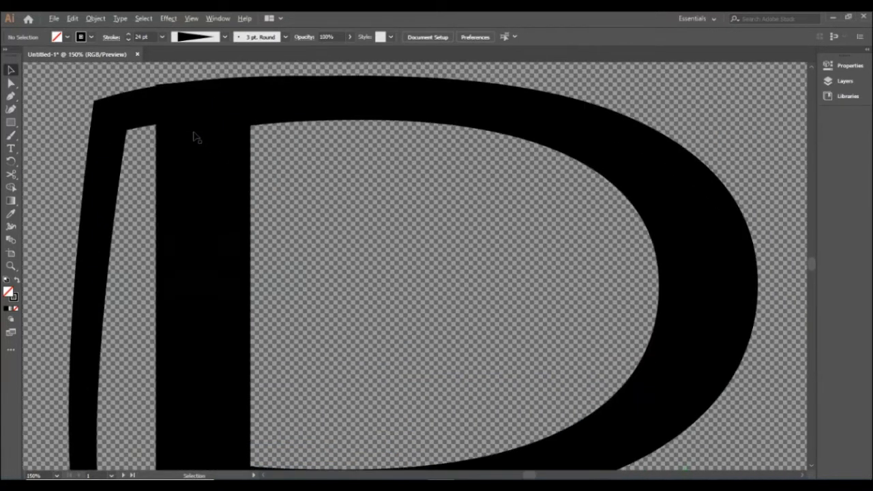
scroll(194, 136, "down", 2)
left_click(198, 123)
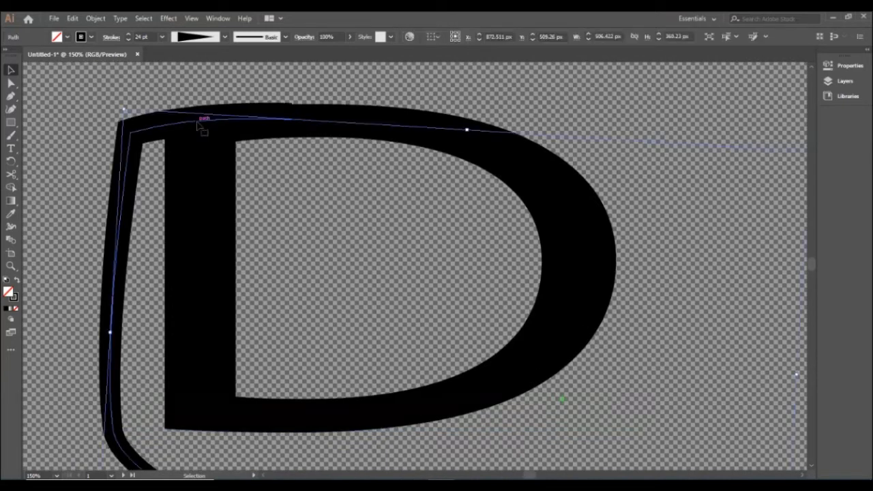
scroll(674, 181, "down", 4)
scroll(625, 206, "up", 2)
scroll(625, 206, "up", 2)
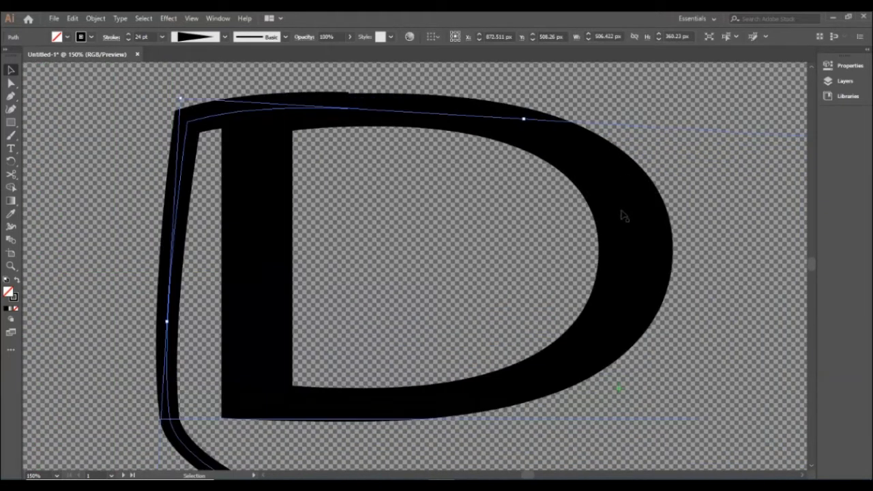
scroll(665, 218, "down", 4)
scroll(662, 216, "up", 1)
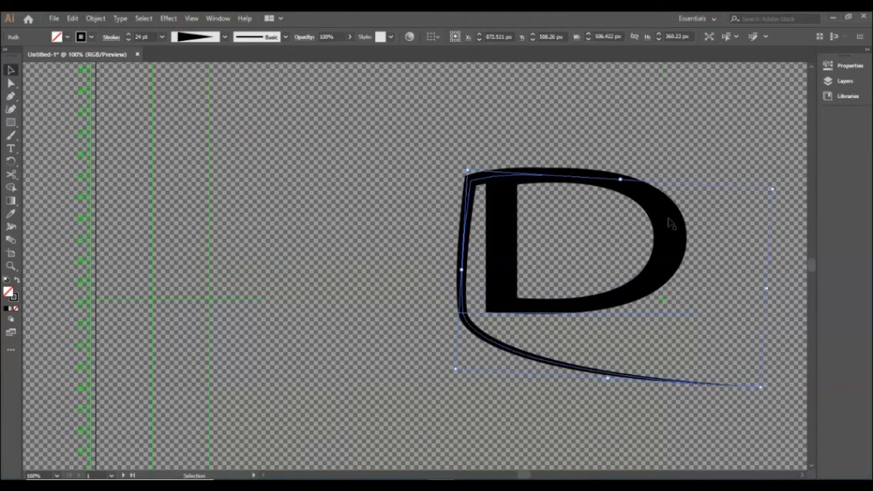
scroll(670, 223, "up", 1)
key("space")
left_click_drag(646, 220, 407, 236)
left_click_drag(590, 185, 585, 189)
left_click(345, 180)
scroll(347, 180, "down", 2)
scroll(351, 181, "up", 1)
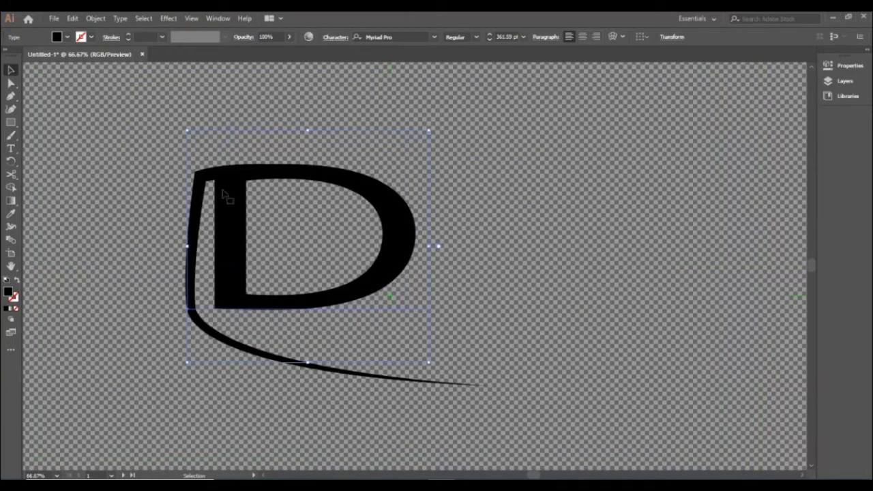
left_click(210, 174)
left_click(230, 102)
Draw an unfilled ellipse about 632 x 546 px around the D and its tapered path, with a black 8 pt stroke
left_click_drag(11, 122, 73, 145)
left_click_drag(347, 290, 527, 453)
left_click(89, 39)
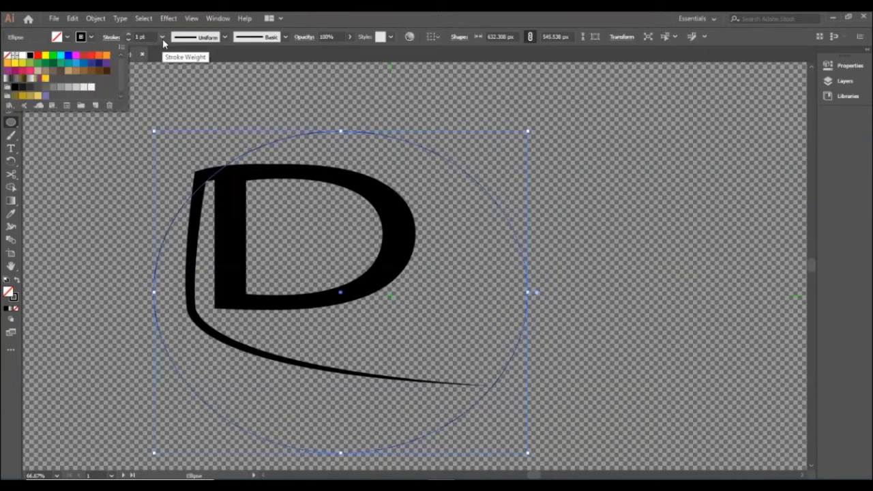
left_click(162, 36)
left_click(179, 175)
left_click(11, 71)
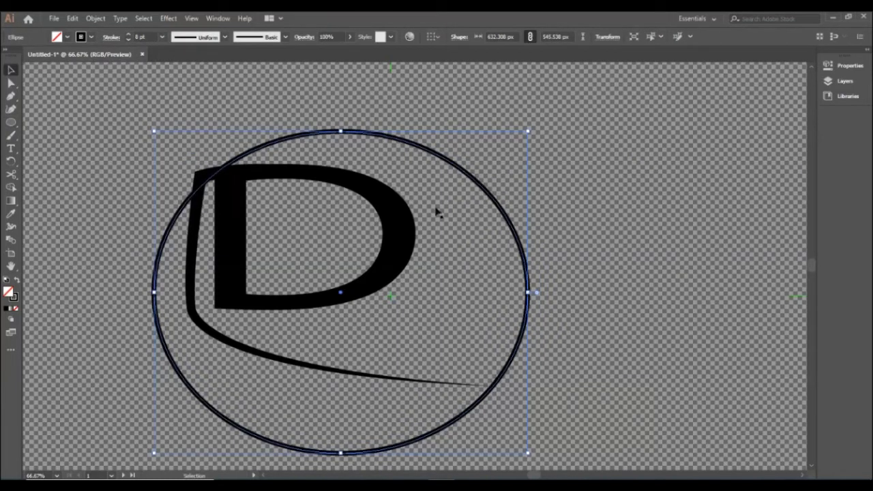
Reposition the ellipse slightly higher around the D and resize it to about 661 x 522 px
left_click(195, 147)
left_click_drag(529, 314, 526, 287)
left_click_drag(149, 113, 136, 100)
left_click_drag(513, 344, 523, 349)
left_click_drag(343, 443, 344, 415)
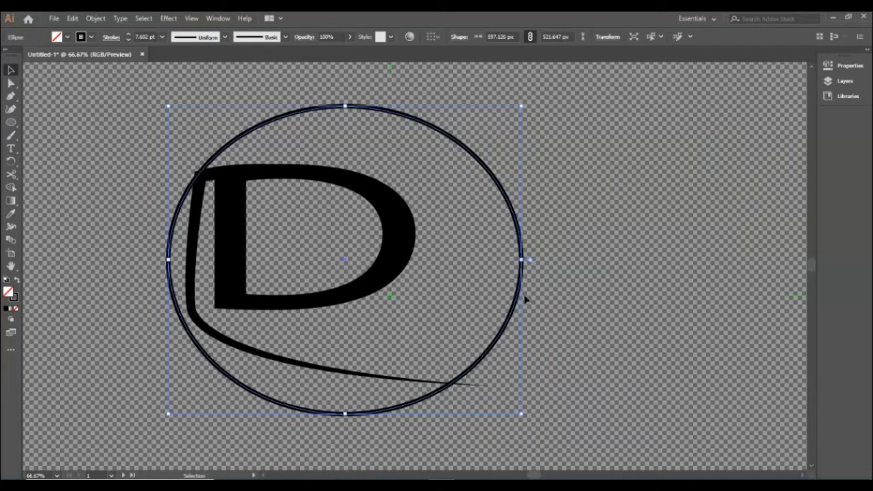
left_click_drag(523, 259, 564, 261)
mouse_move(523, 351)
left_mouse_down()
mouse_move(513, 358)
mouse_move(516, 348)
mouse_move(507, 350)
left_mouse_up()
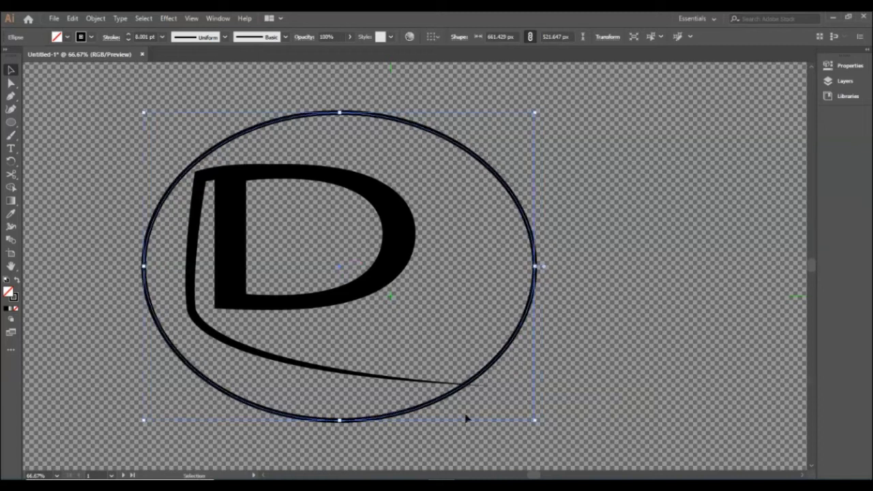
Stretch the ellipse wider on its right side so it encloses the swoosh's tip
left_click_drag(534, 267, 571, 267)
left_click(606, 179)
Add the text LOGO NAME, enlarge it to about 106.7 pt and place it between the D and the swoosh
key("t")
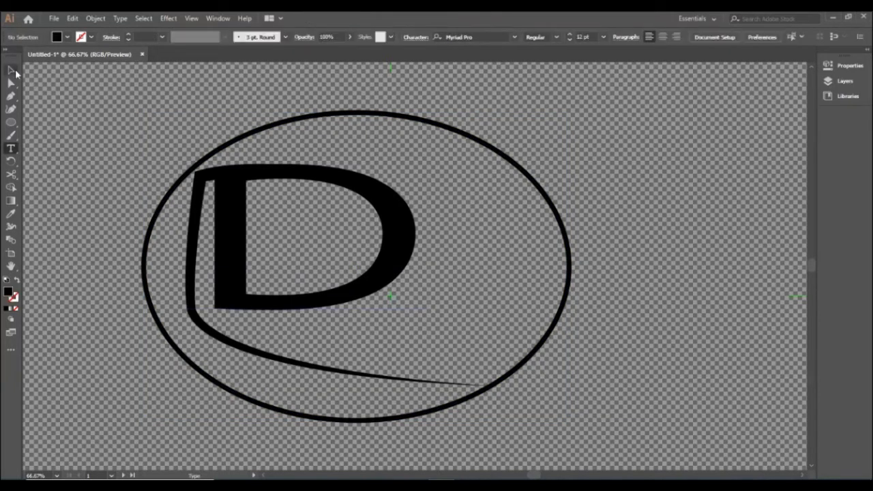
left_click(203, 413)
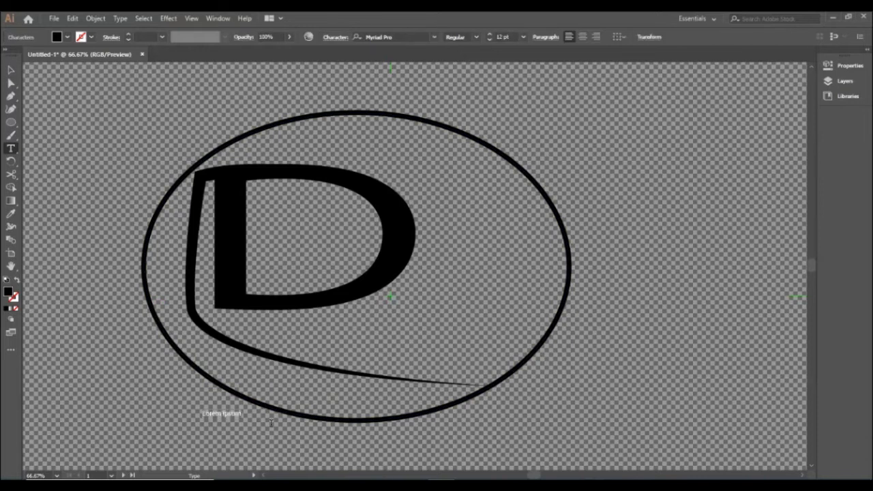
type("LOGO NAME")
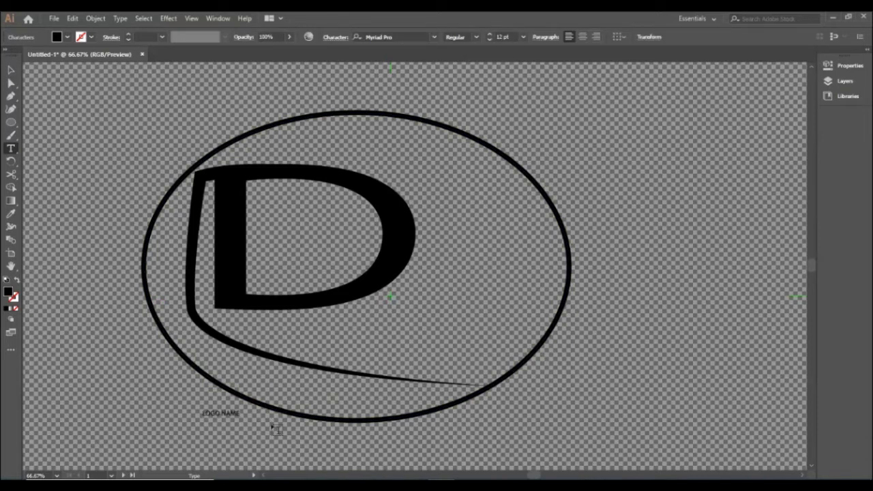
left_click(11, 70)
left_click_drag(240, 418, 421, 469)
left_click_drag(386, 421, 503, 324)
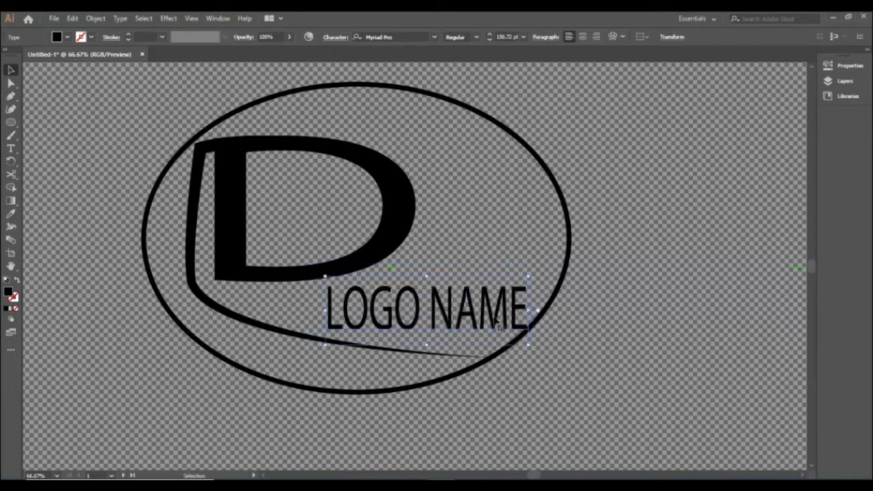
Tilt the LOGO NAME text clockwise to follow the swoosh and adjust its width and position to sit on it
left_click(534, 302)
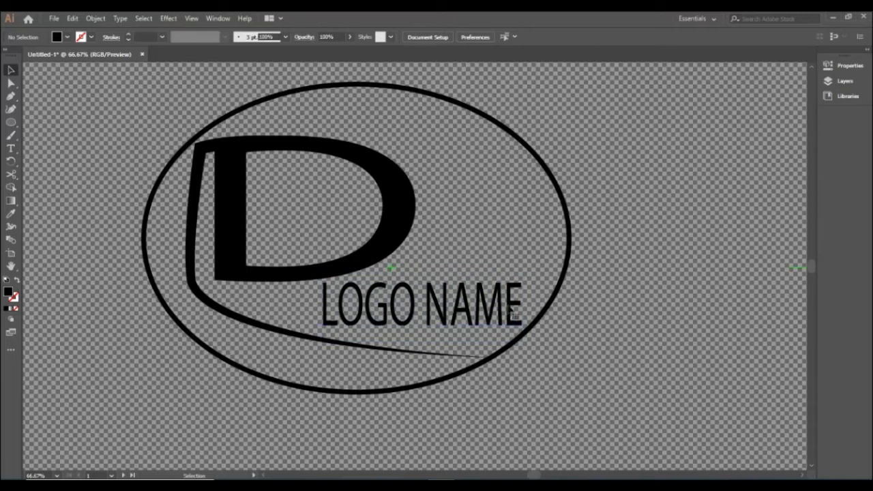
left_click(502, 308)
left_click_drag(529, 266, 555, 302)
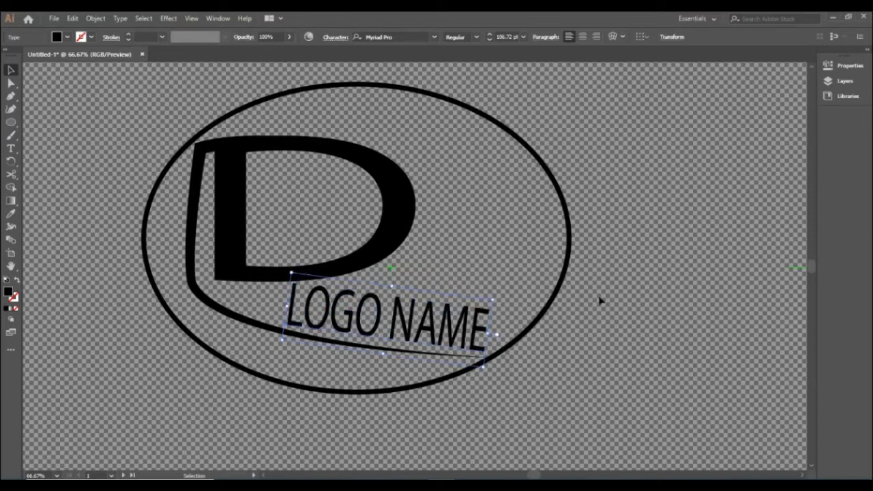
left_click(646, 302)
left_click(469, 341)
left_click_drag(488, 334, 470, 333)
left_click(612, 303)
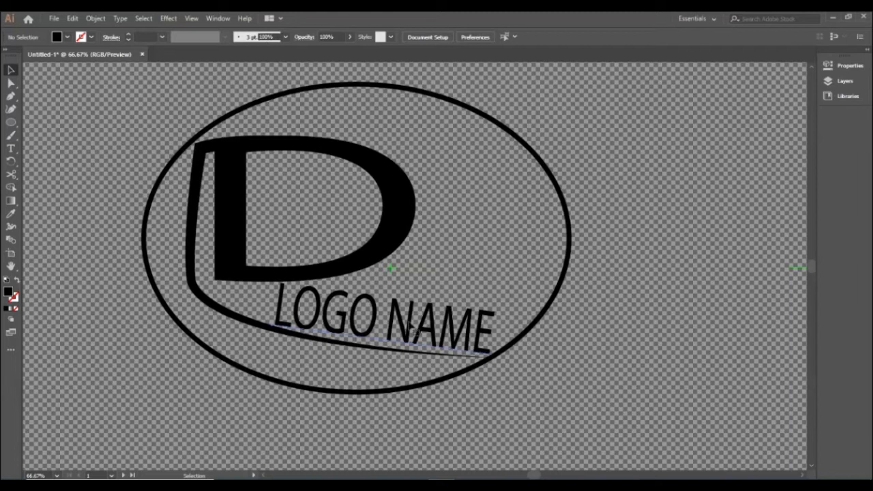
left_click(411, 325)
left_click_drag(411, 326, 545, 199)
left_click_drag(642, 166, 633, 156)
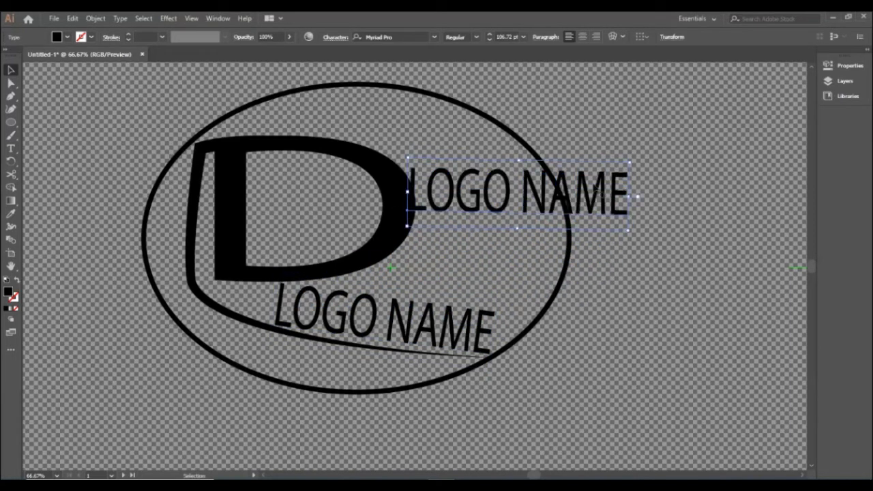
key("Delete")
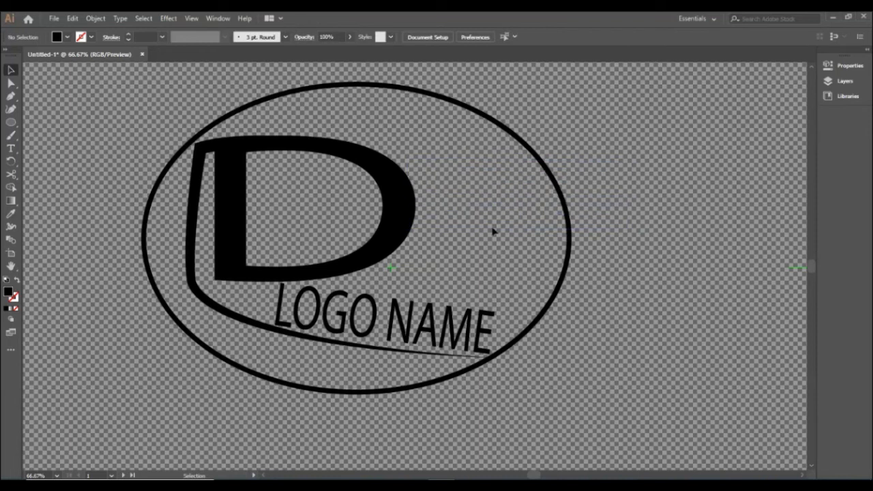
Widen the ellipse outline slightly further on its right side
left_click(570, 217)
mouse_move(570, 85)
left_mouse_down()
mouse_move(559, 101)
mouse_move(582, 83)
left_mouse_up()
left_click(618, 164)
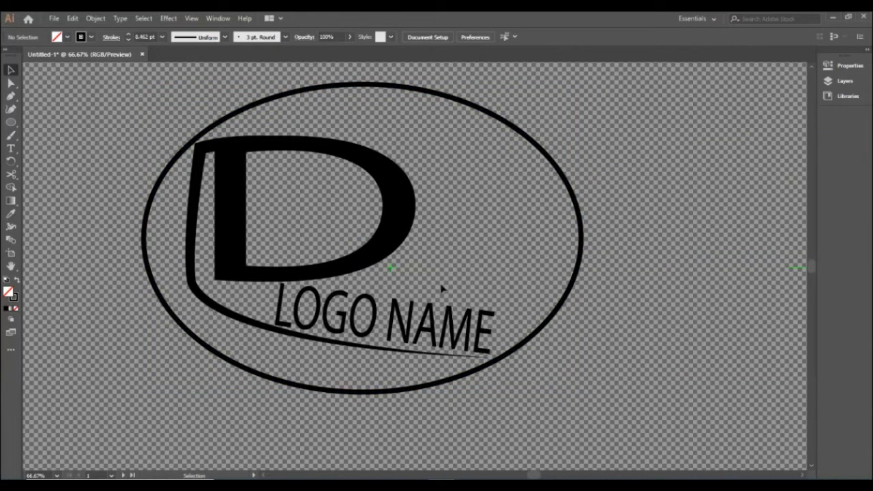
Save the logo as an Adobe Illustrator file in the Pictures folder
key("ctrl+s")
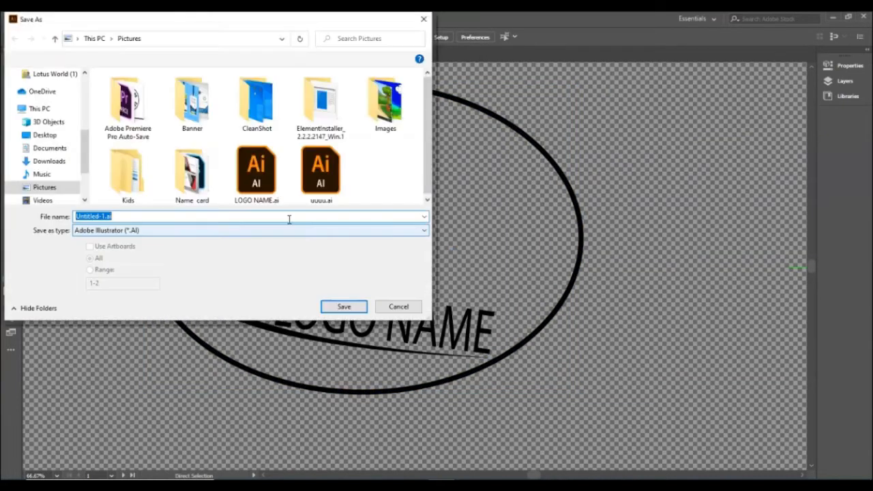
left_click(355, 307)
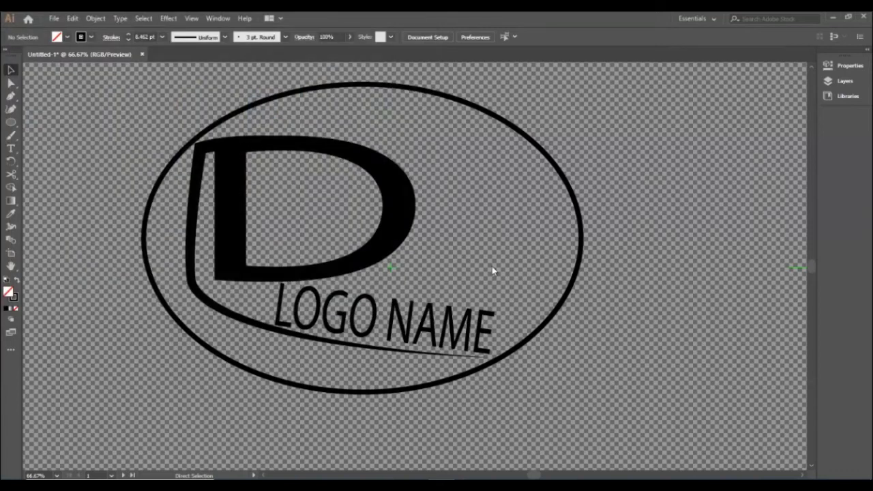
left_click(477, 401)
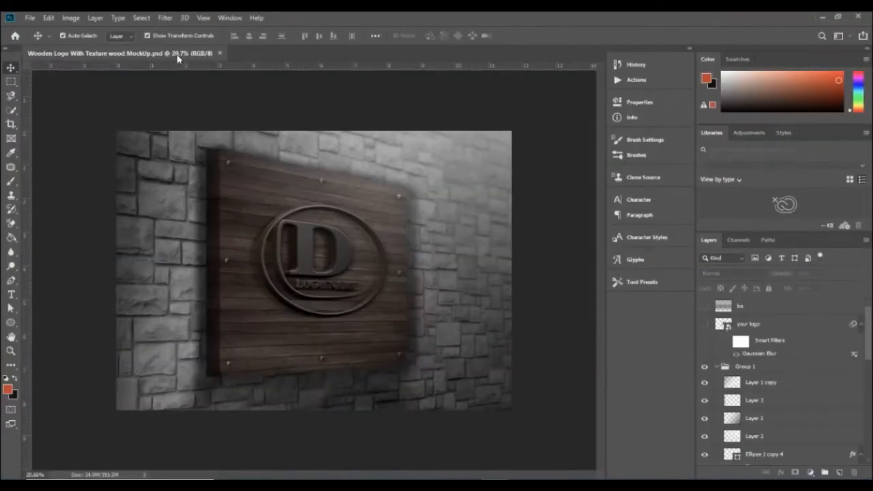
Open Wooden Logo With Texture wood MockUp.psd from the Wooden-Logo-Mockup folder in Downloads in Photoshop
left_click(822, 17)
left_click(824, 18)
mouse_move(389, 485)
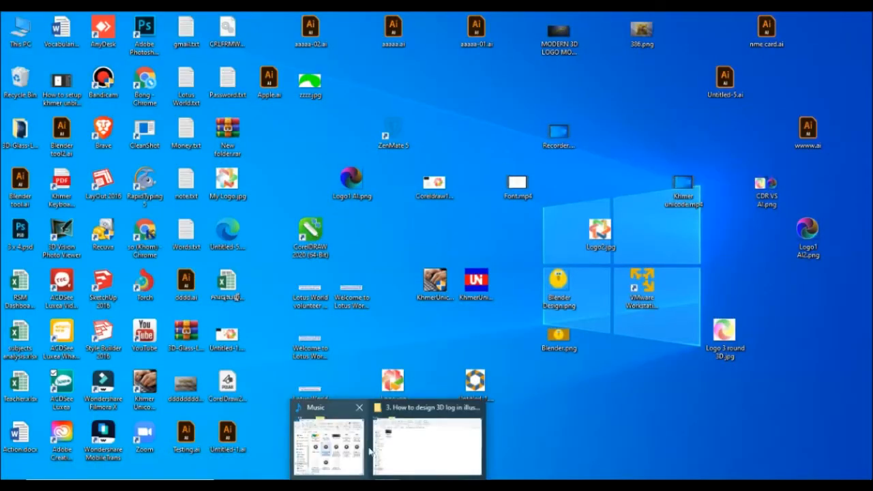
left_click(419, 446)
left_click(51, 365)
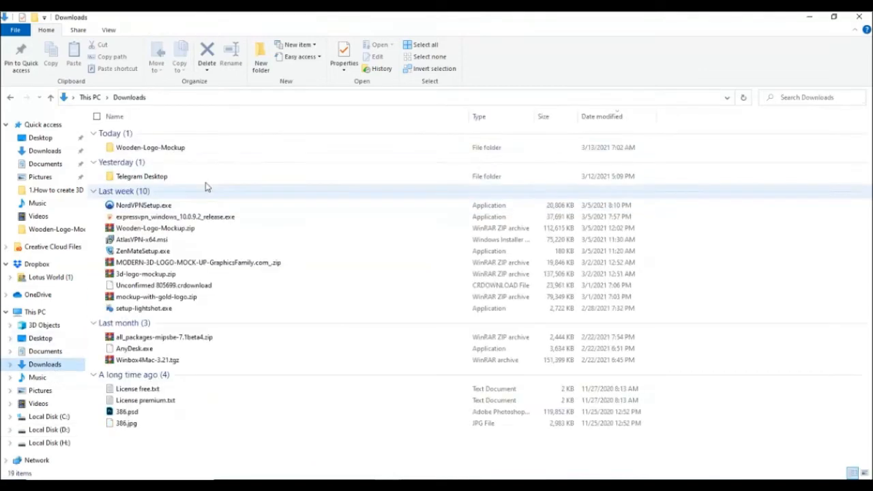
double_click(195, 145)
double_click(200, 132)
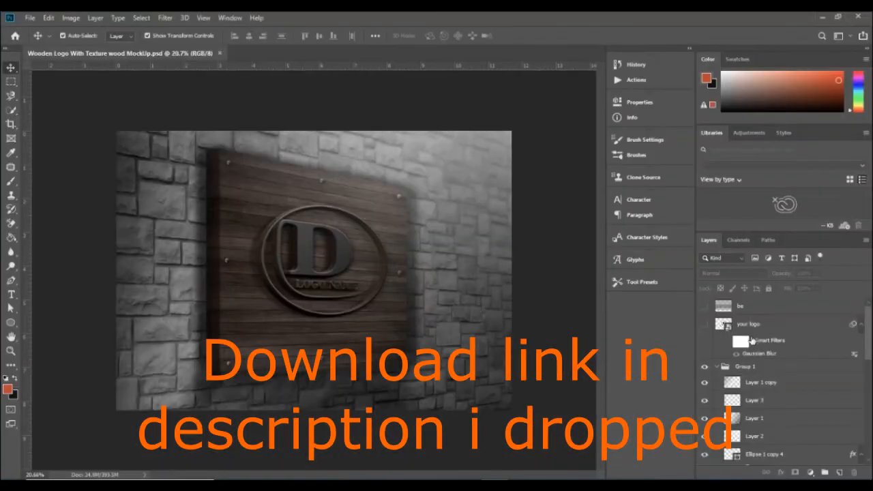
Open the contents of the "your logo" smart object and hide its LOGO NAME layer
double_click(725, 326)
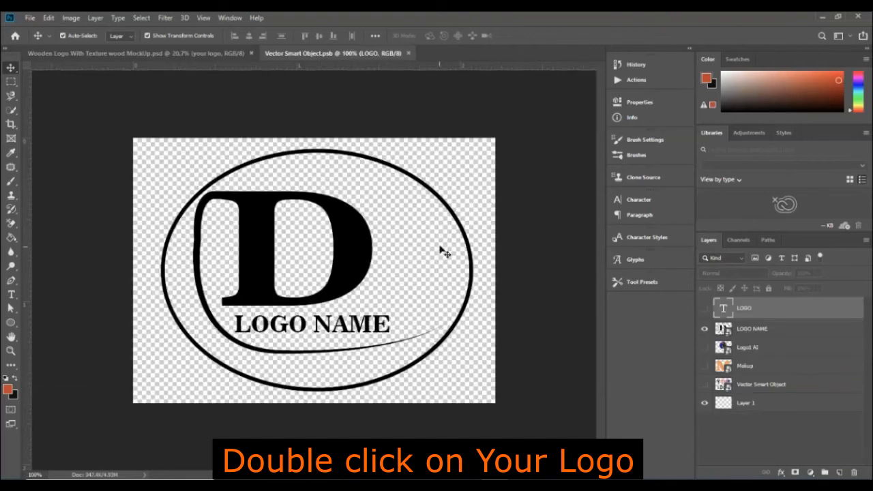
left_click(704, 329)
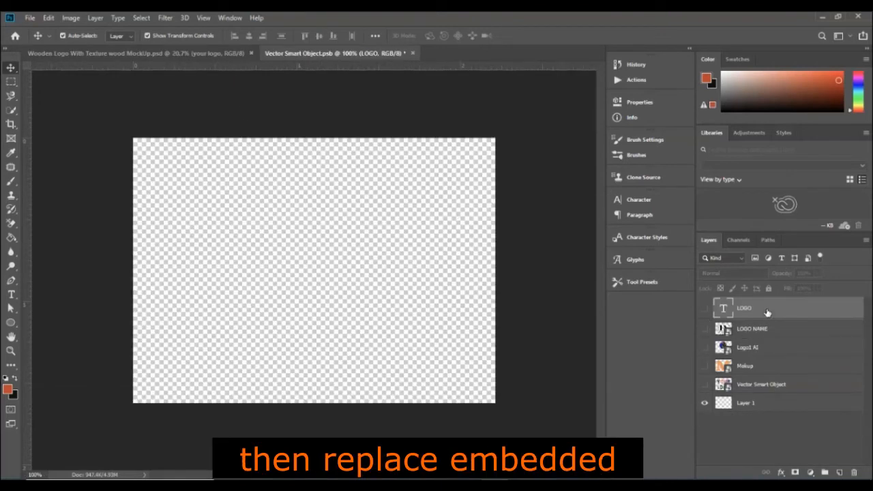
Place the saved logo file ssss from the Pictures folder into the smart object as an embedded file
left_click(30, 18)
left_click(58, 224)
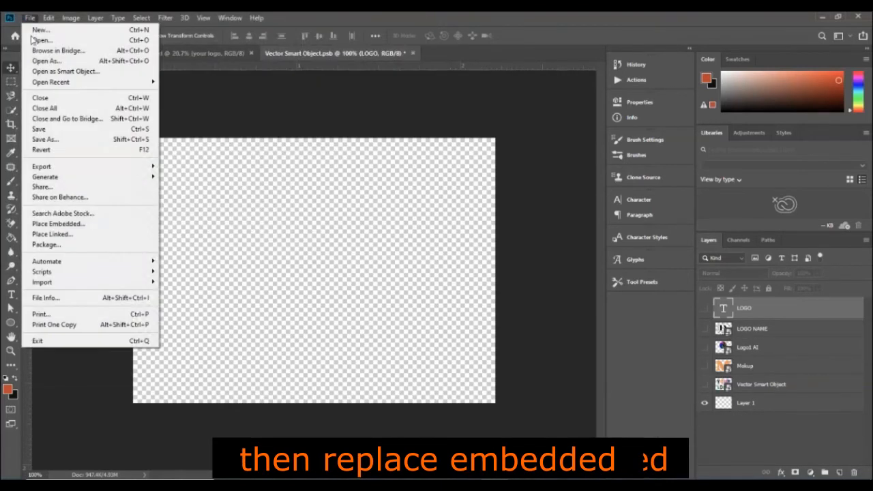
left_click(58, 223)
scroll(27, 198, "down", 2)
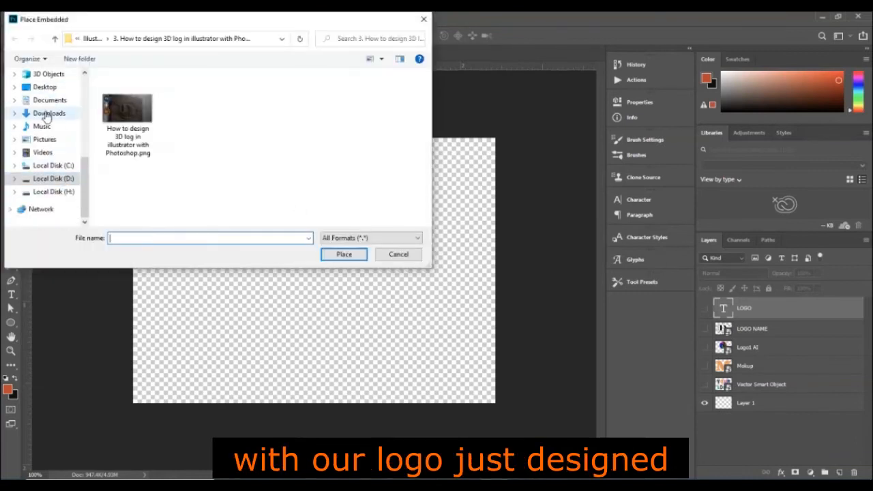
left_click(45, 139)
scroll(133, 150, "down", 5)
left_click(133, 150)
left_click(342, 256)
left_click(524, 298)
Enlarge the placed ssss logo and center it so that it nearly fills the canvas, then commit the placement
left_click_drag(494, 377, 563, 417)
left_click_drag(422, 348, 389, 311)
left_click_drag(530, 381, 560, 399)
left_click_drag(399, 339, 384, 325)
left_click(416, 36)
left_click(499, 107)
left_click(372, 314)
left_click(529, 192)
Save the smart object and inspect the new logo close up in the wooden mockup
key("ctrl+s")
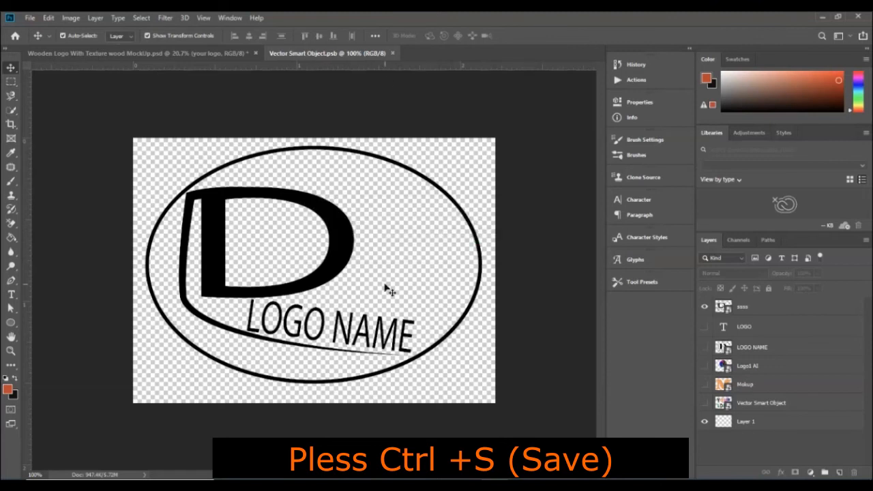
left_click(203, 55)
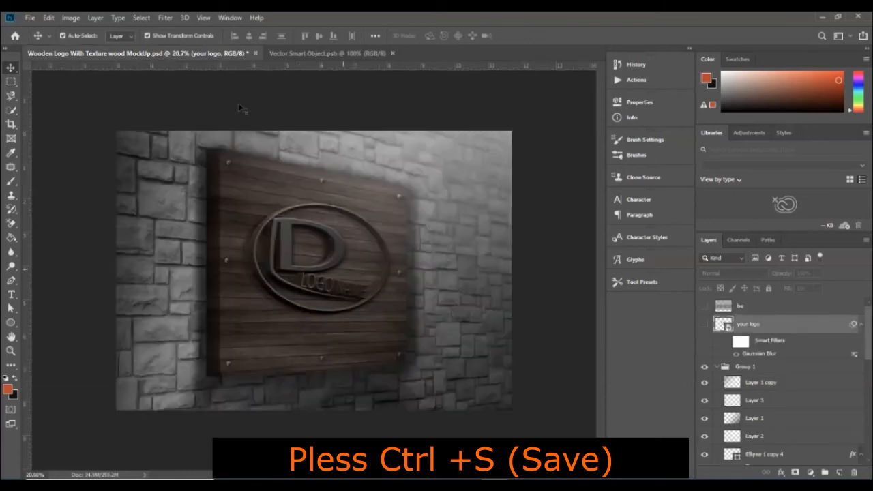
scroll(332, 288, "up", 3)
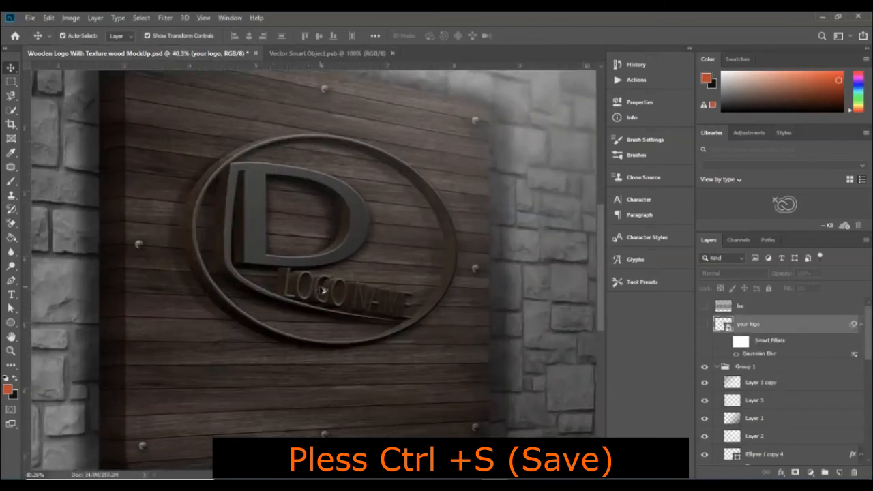
scroll(323, 290, "up", 4)
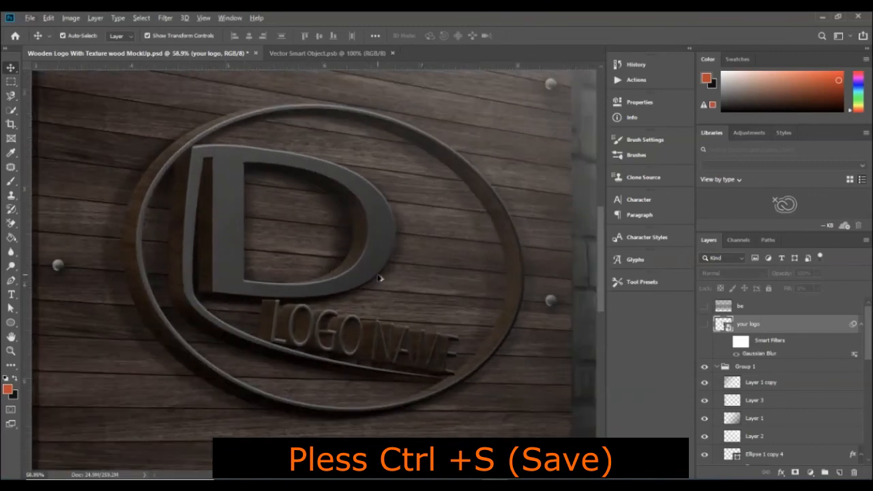
Swap the smart object's visible artwork from the ssss layer to the LOGO NAME layer, save it and inspect the wooden mockup
left_click(330, 53)
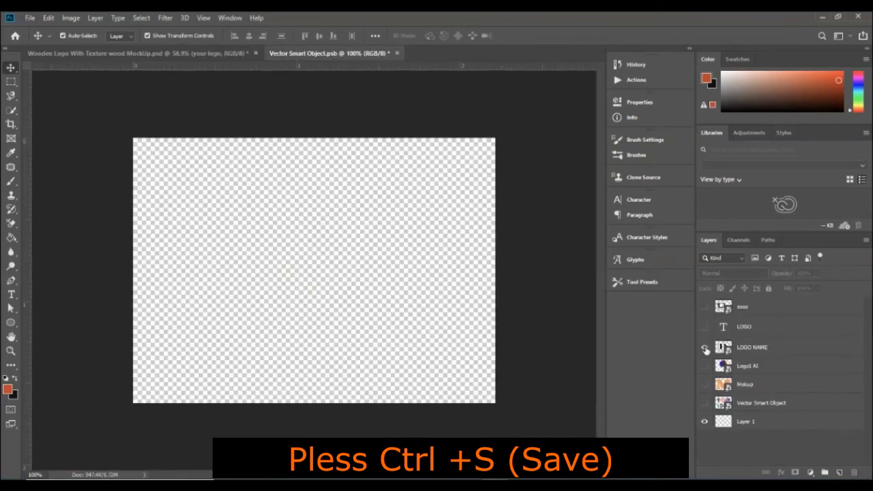
key("ctrl+s")
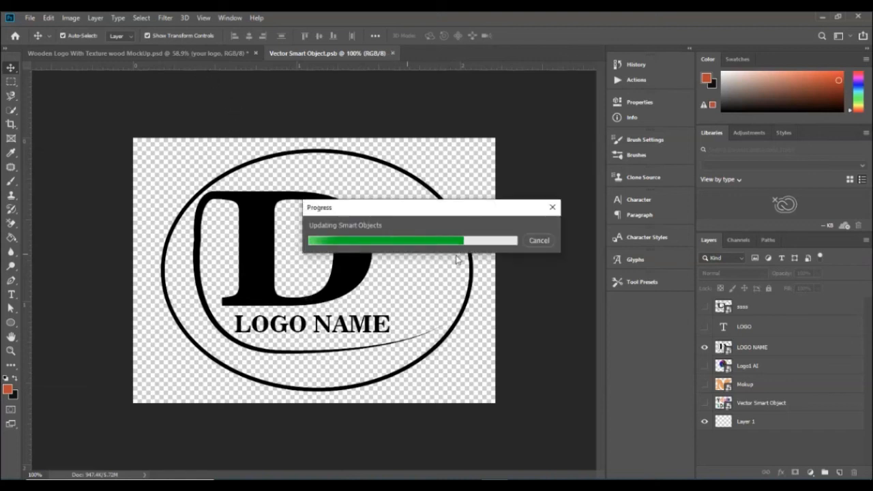
left_click(197, 58)
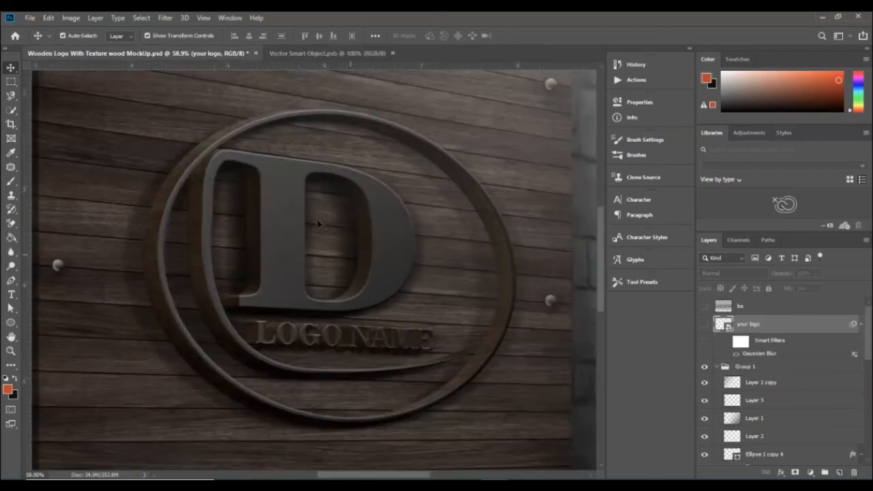
scroll(382, 271, "up", 2)
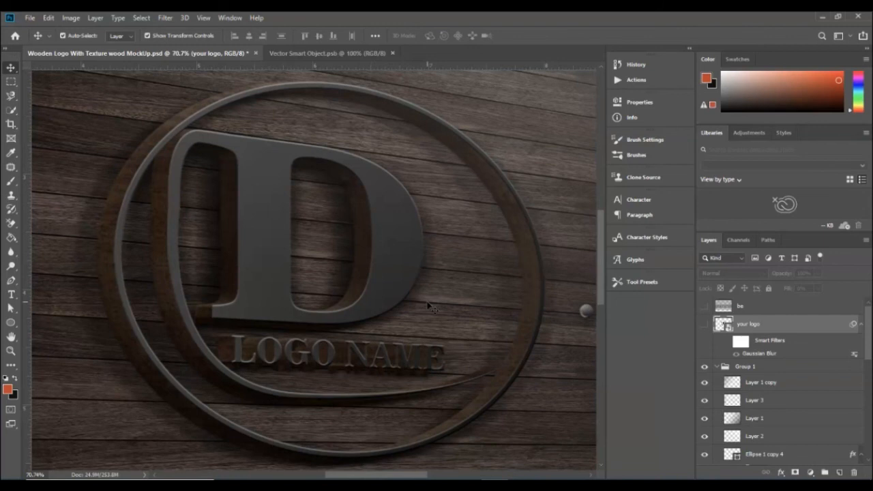
scroll(429, 306, "down", 2)
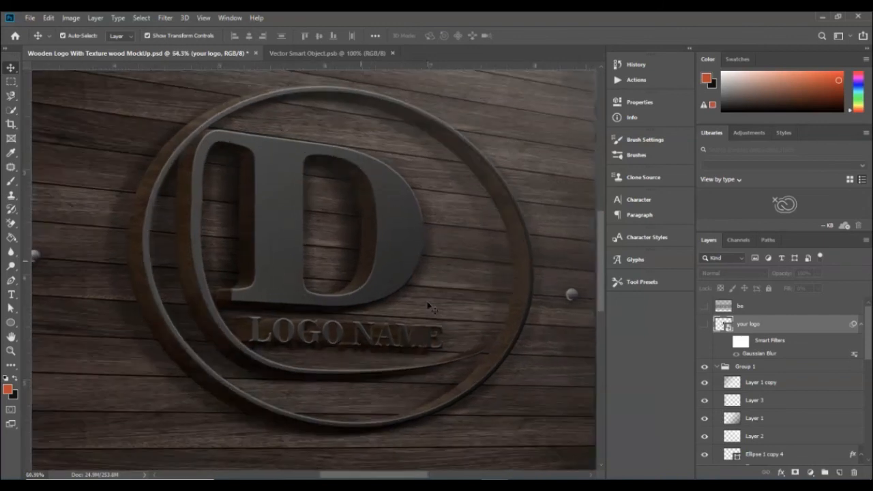